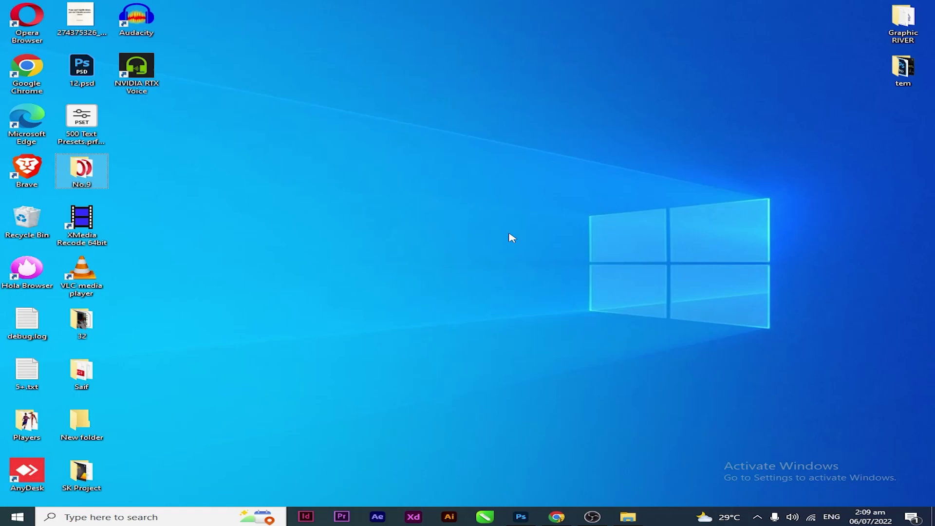
Step: Restore the minimised Photoshop window showing the blank 1280 × 1280 Untitled-1 canvas
click(525, 518)
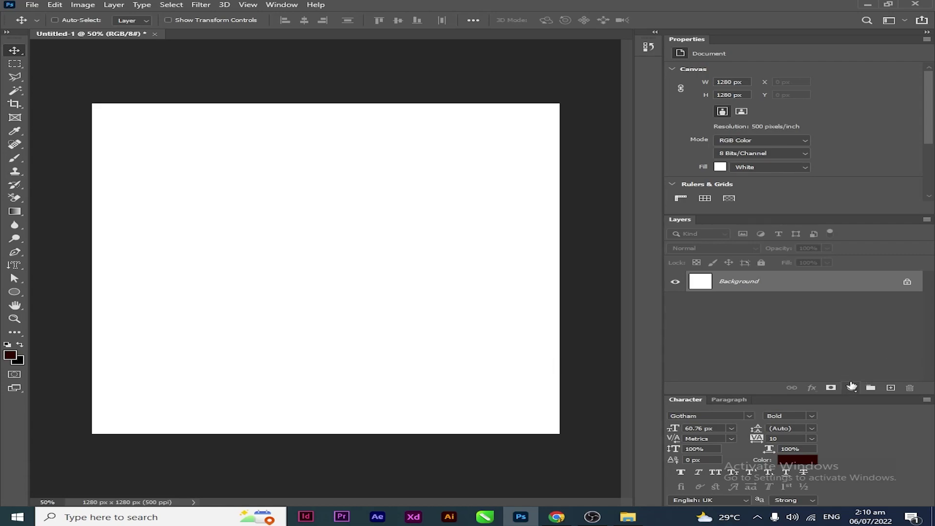
Step: Add a Solid Color fill layer in very dark maroon (#280000) over the white canvas
click(851, 389)
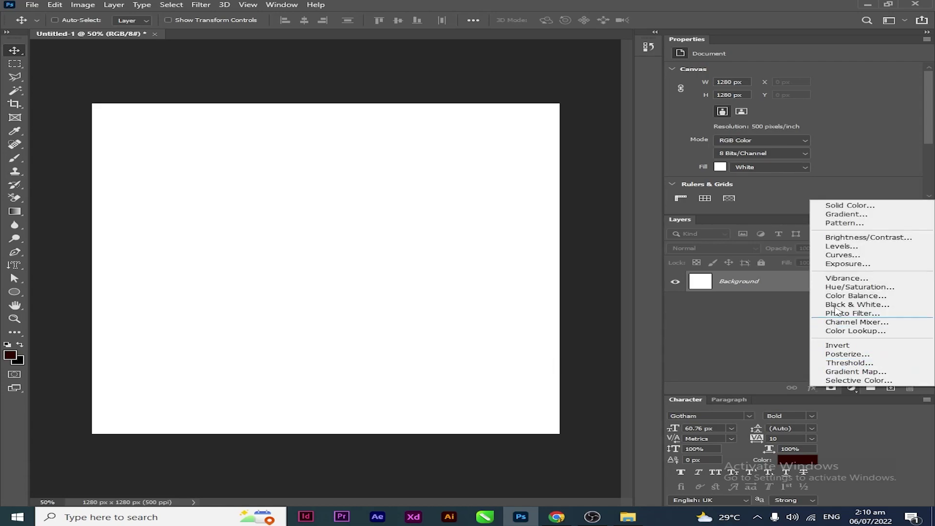
click(846, 206)
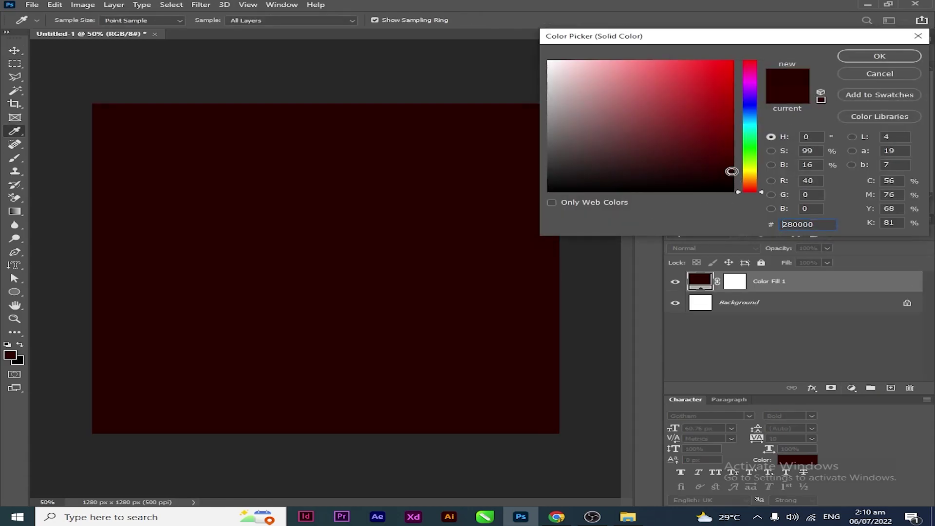
click(734, 162)
click(879, 57)
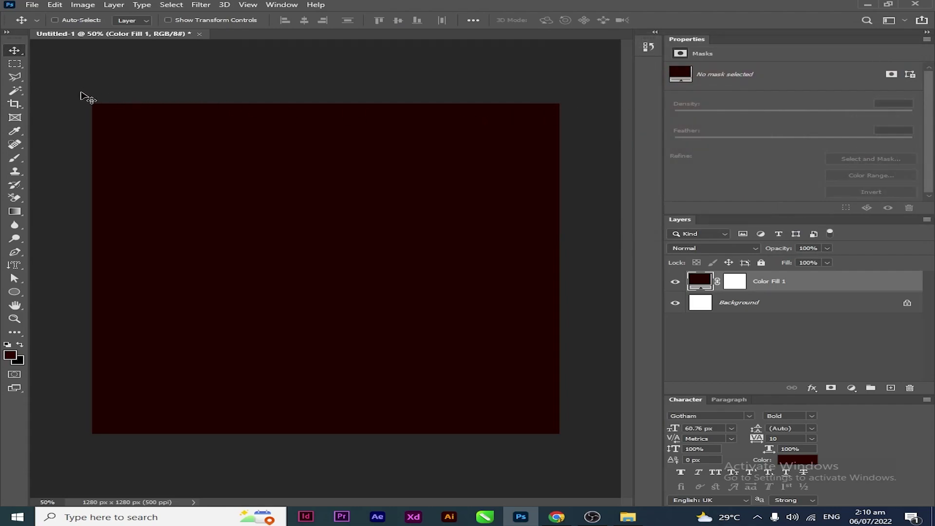
click(13, 293)
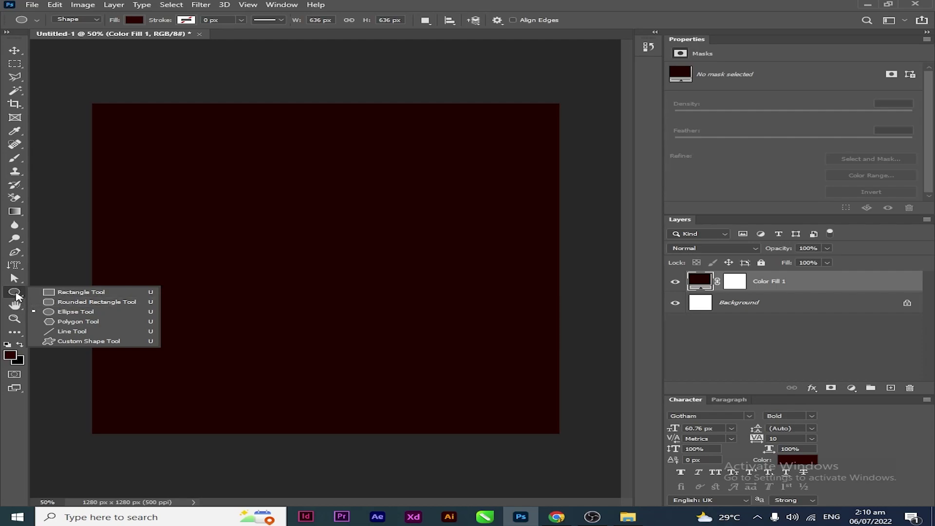
Step: Draw a large circle with no fill and an 18 px white stroke, then duplicate its layer
click(96, 316)
drag(330, 261, 448, 380)
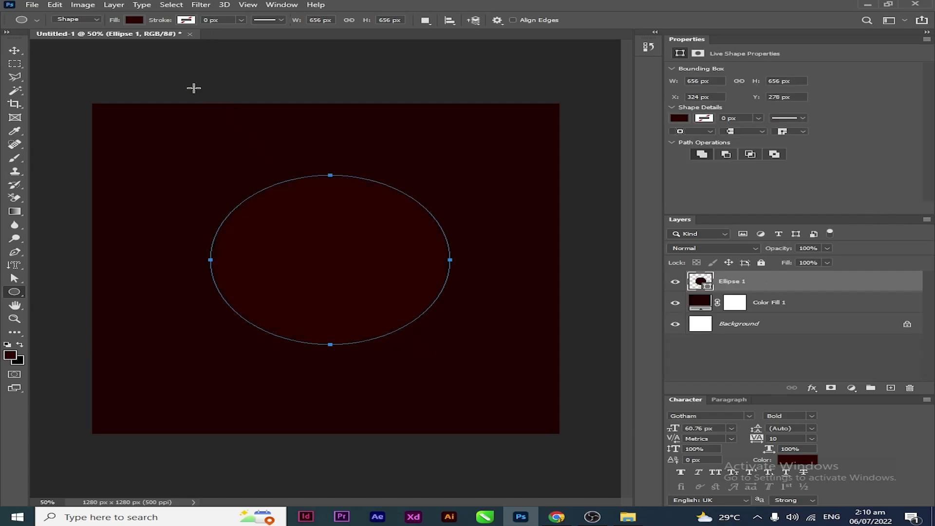
click(131, 23)
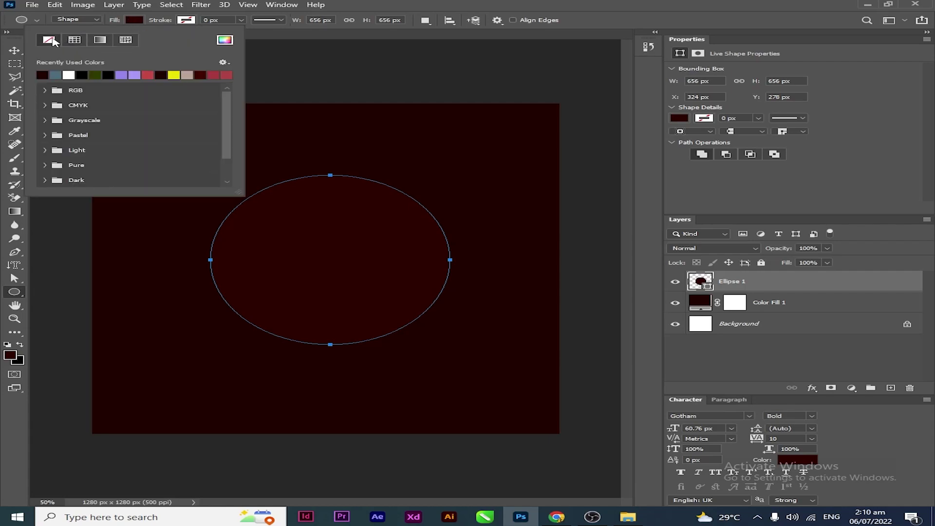
click(49, 40)
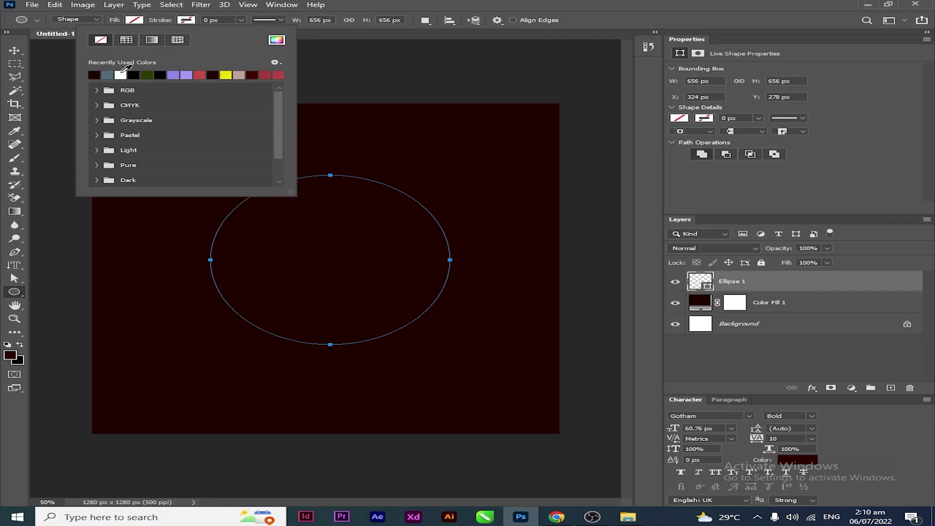
click(120, 74)
click(214, 20)
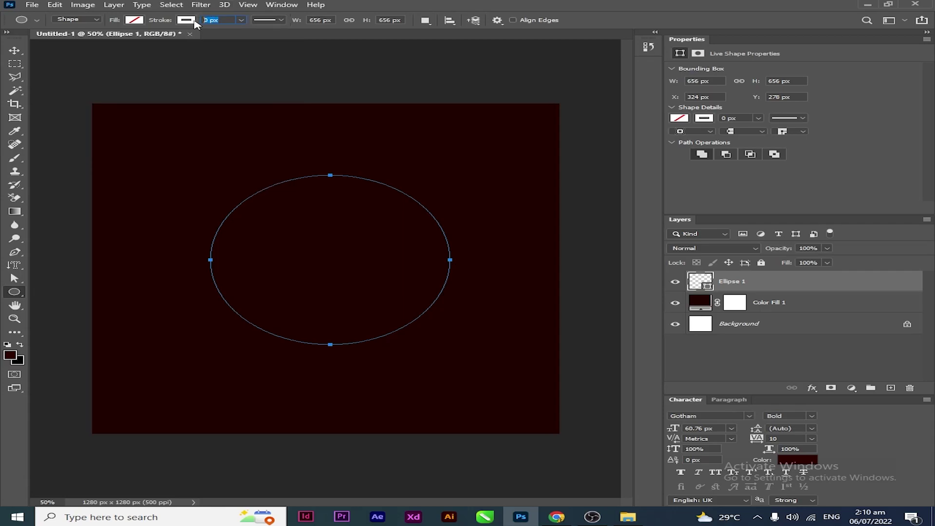
text(18)
key(Return)
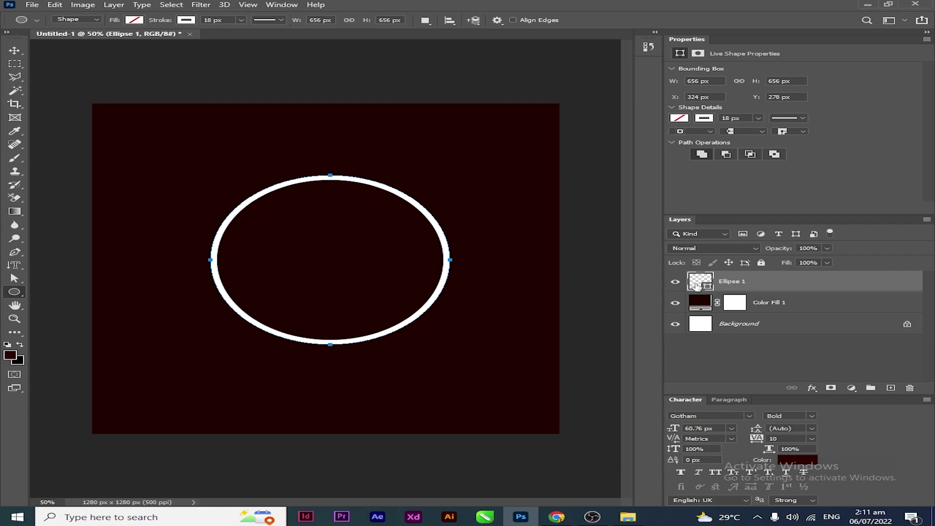
key(ctrl+j)
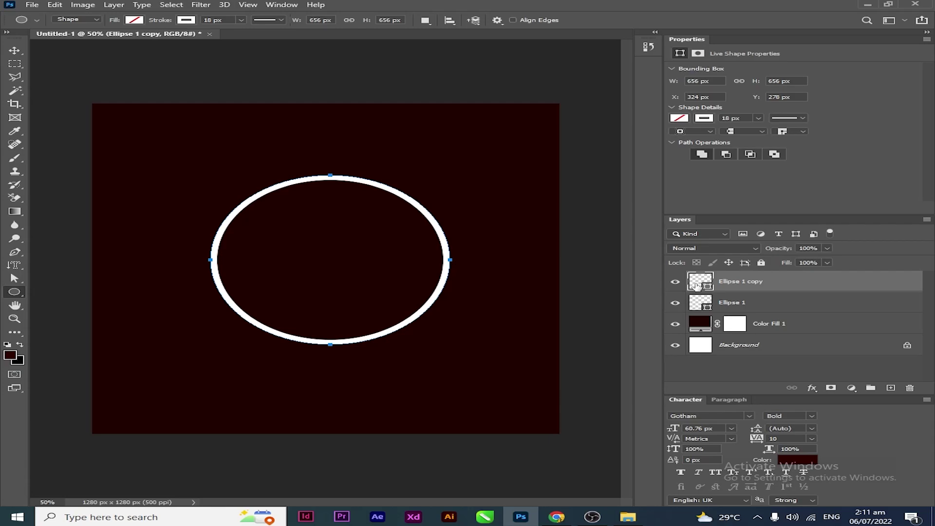
Step: Select the original Ellipse 1 layer beneath its copy and bring up its layer effects list
key(ctrl+z)
mouse_move(697, 285)
mouse_down()
mouse_move(872, 352)
mouse_move(890, 387)
mouse_up()
click(760, 307)
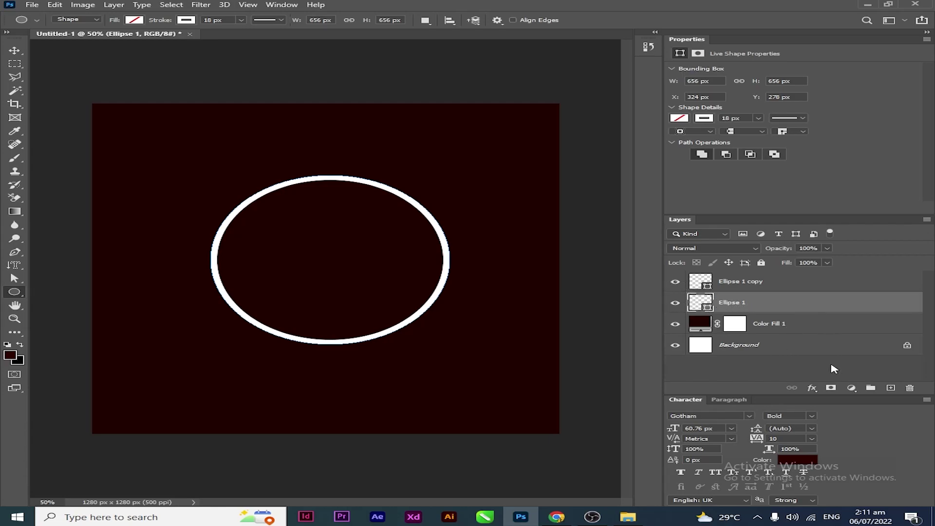
click(811, 388)
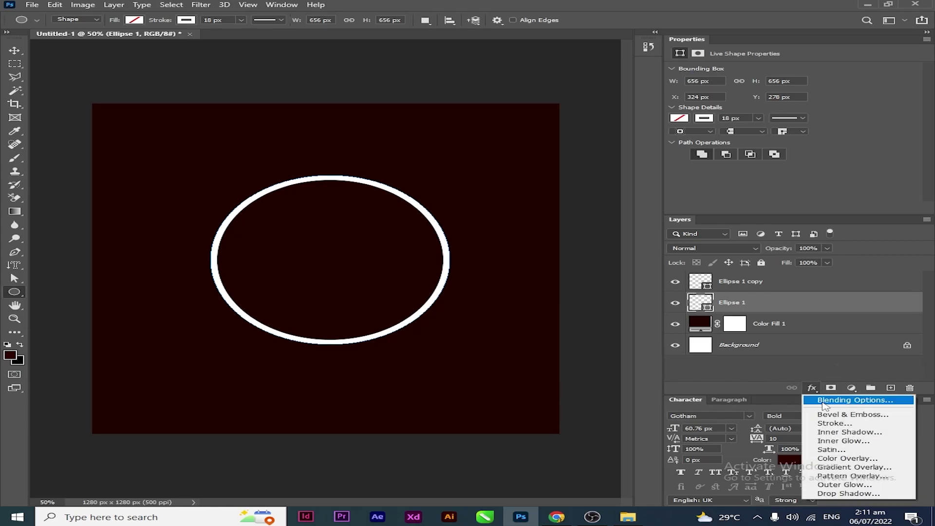
Step: Add a 13 px outside Stroke effect with a gradient fill type to Ellipse 1
click(834, 423)
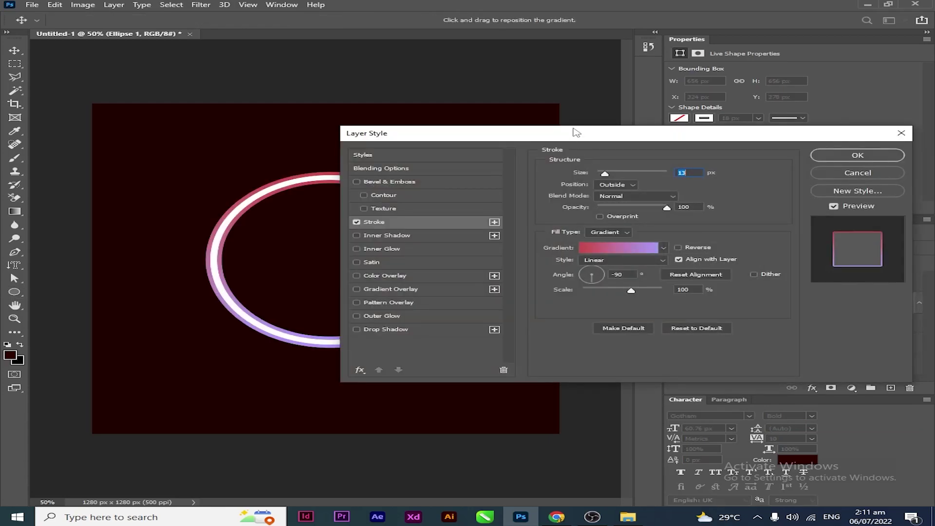
drag(576, 133, 662, 86)
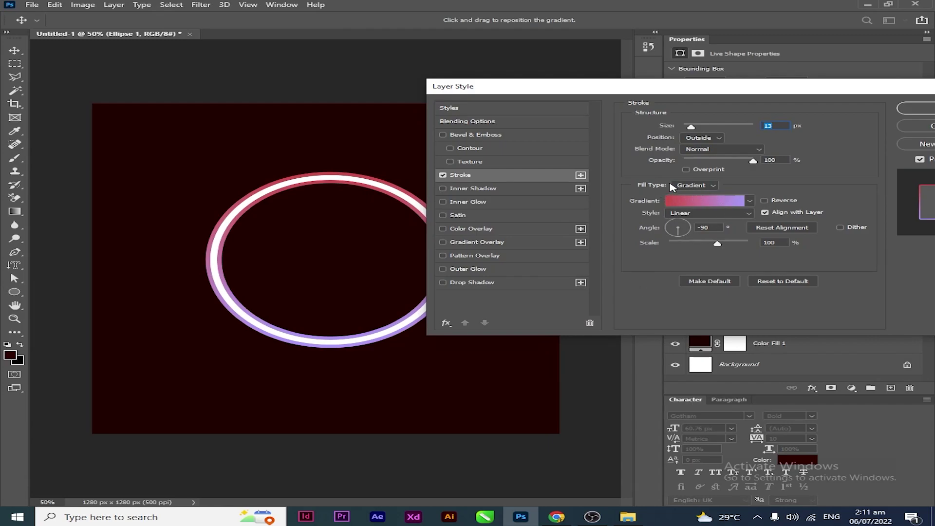
click(684, 187)
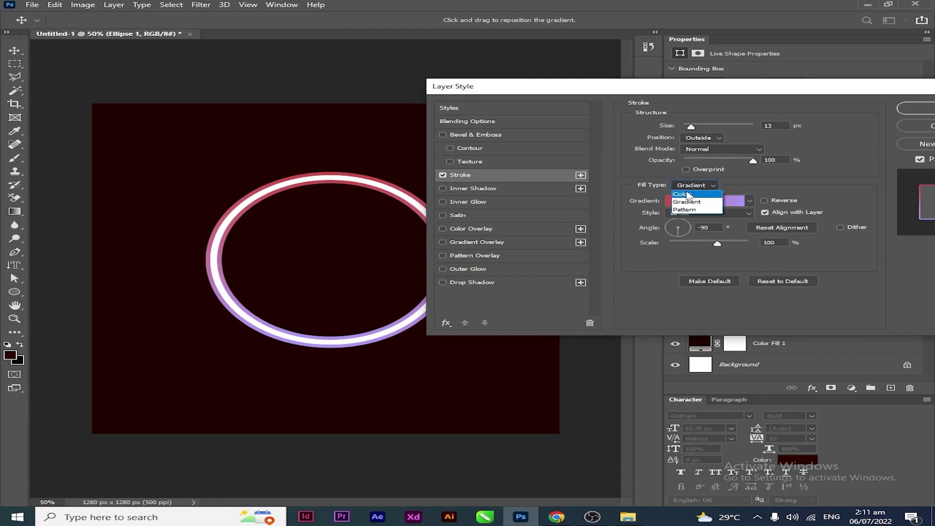
click(697, 189)
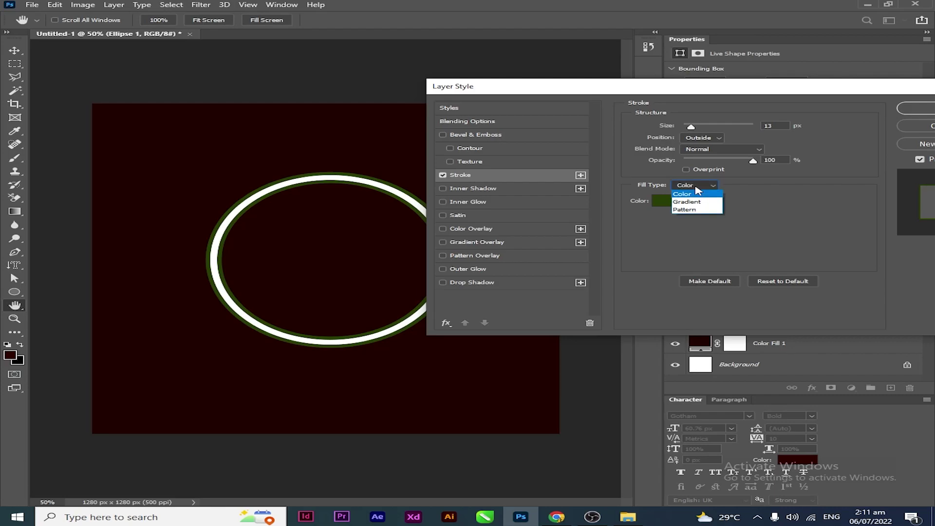
click(702, 205)
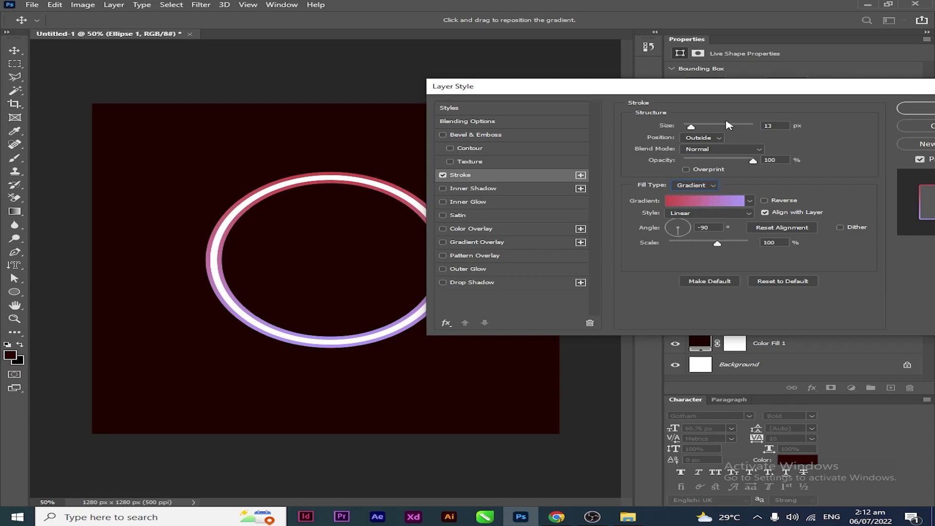
drag(693, 128, 692, 128)
Step: Set the stroke gradient's left stop to a brighter red, e05c5c
click(705, 205)
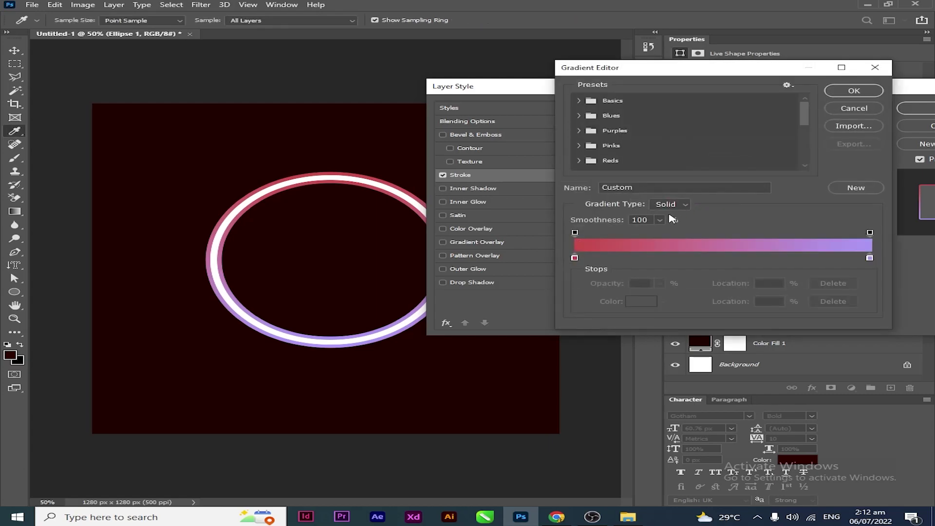
double_click(574, 258)
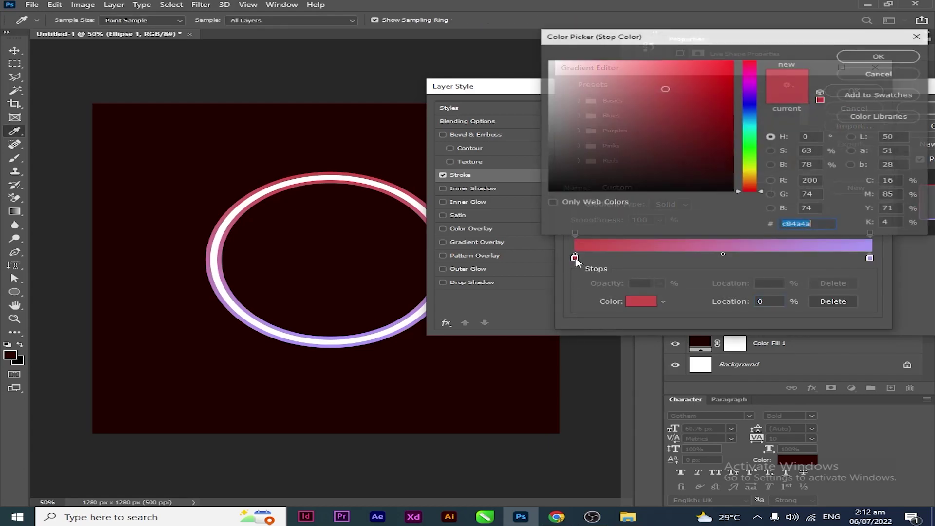
drag(664, 88, 656, 76)
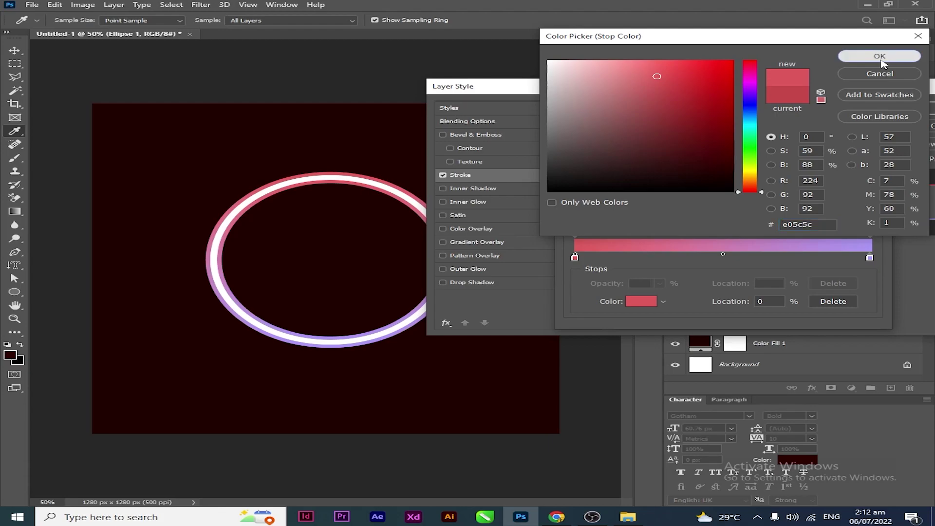
click(879, 57)
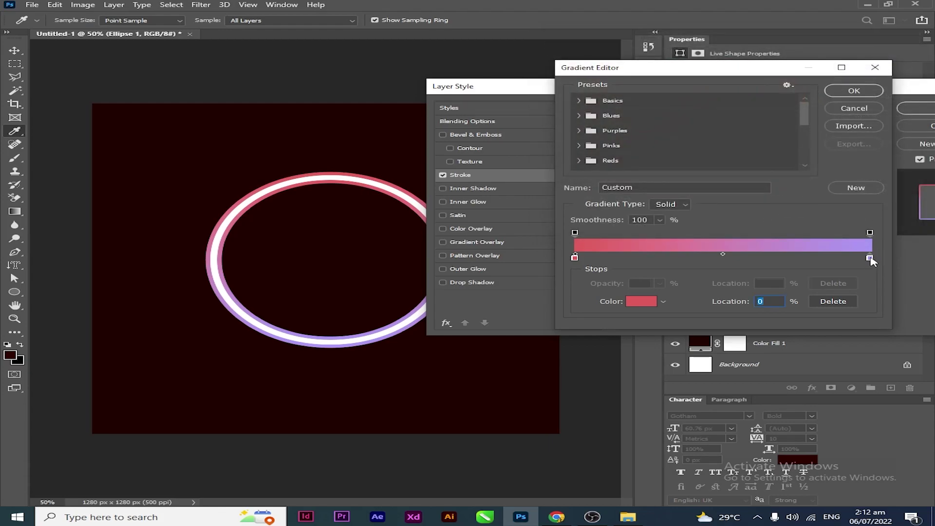
Step: Add a middle gradient stop and colour it magenta-pink, around ef8ce4
drag(870, 261, 726, 258)
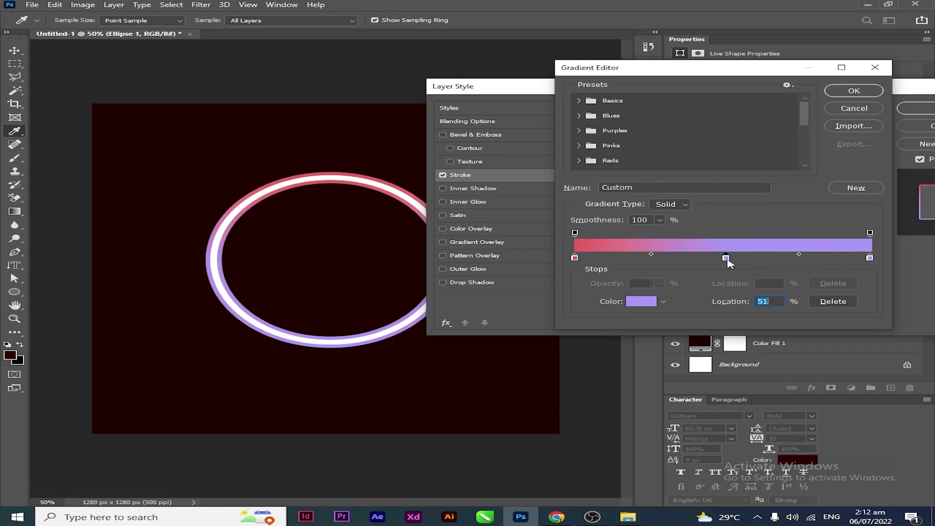
double_click(726, 257)
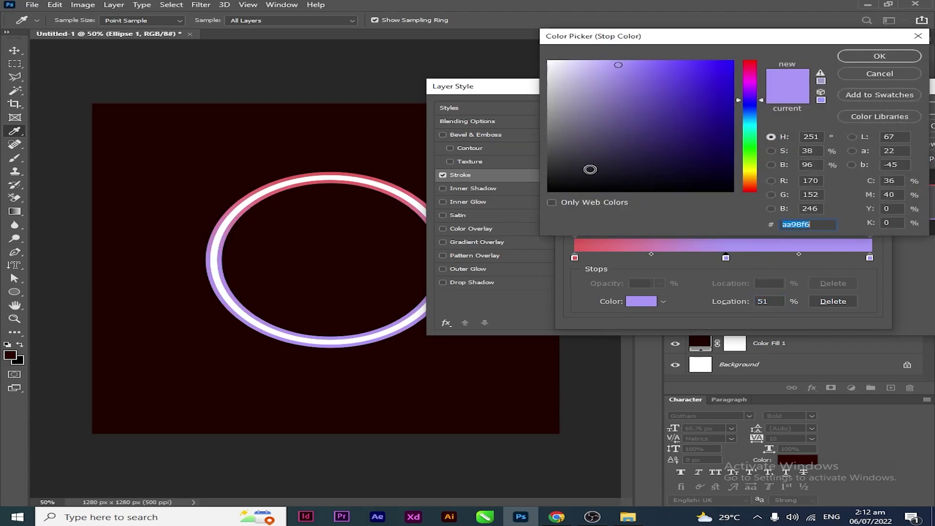
click(736, 123)
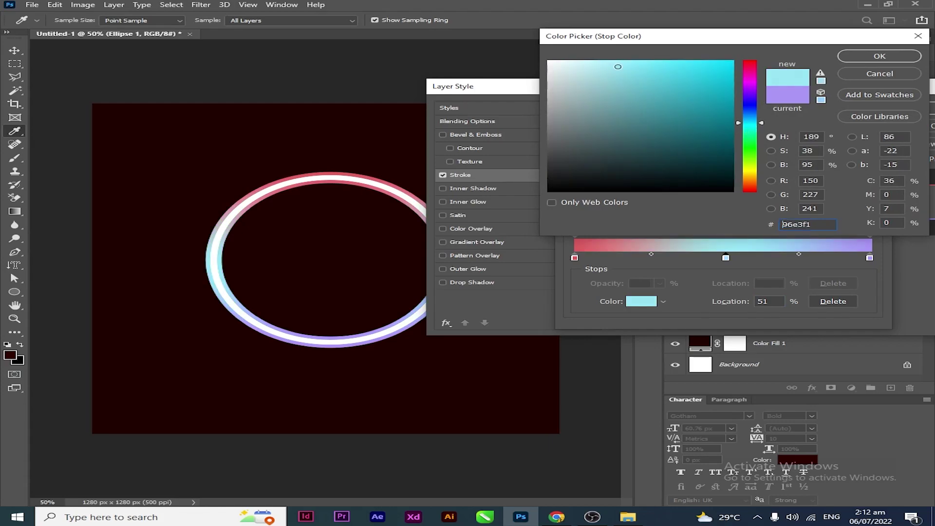
click(619, 61)
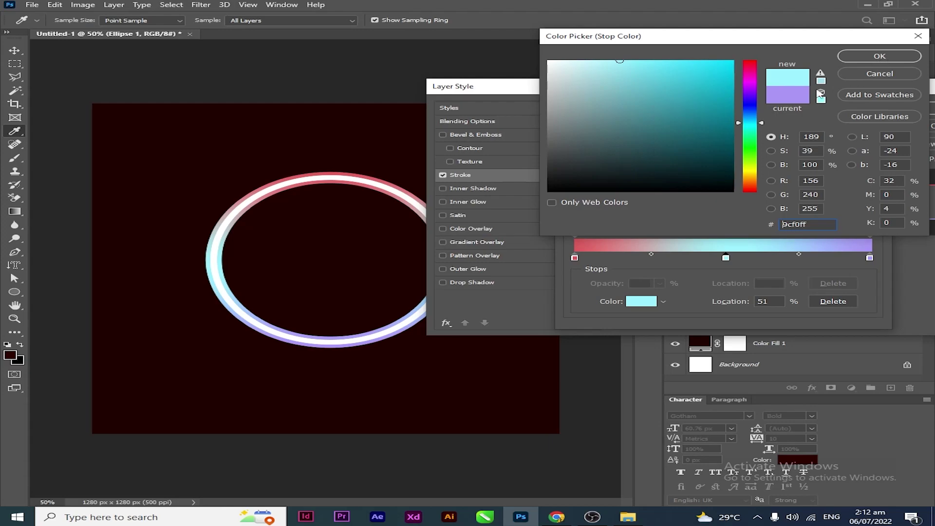
click(636, 87)
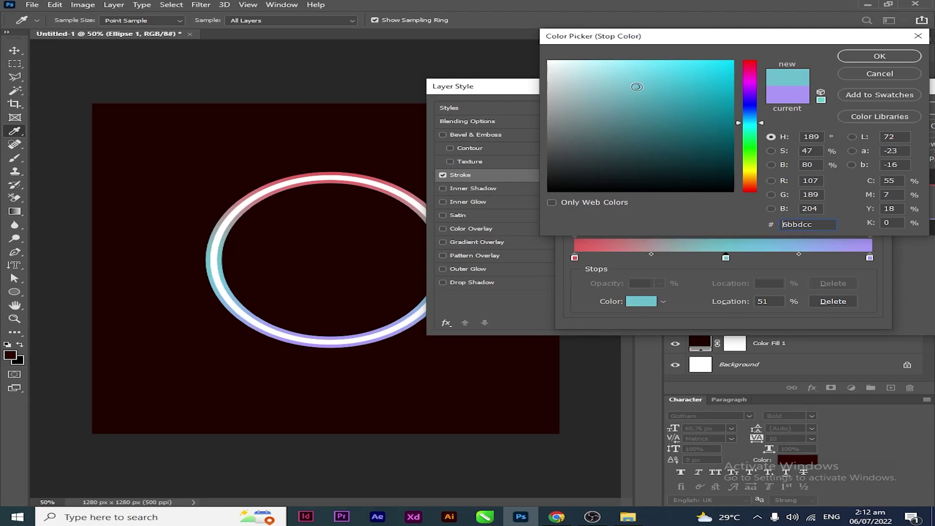
drag(636, 87, 641, 91)
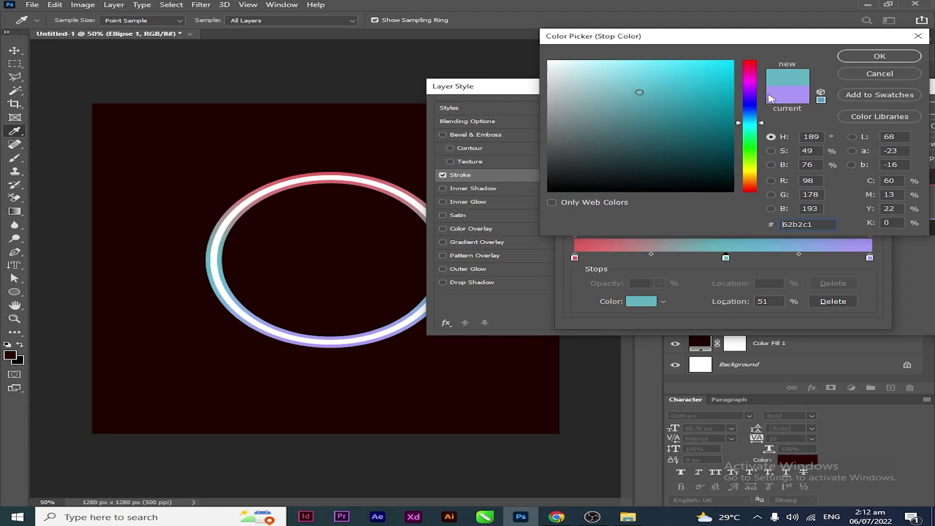
drag(754, 102, 755, 83)
drag(666, 74, 625, 68)
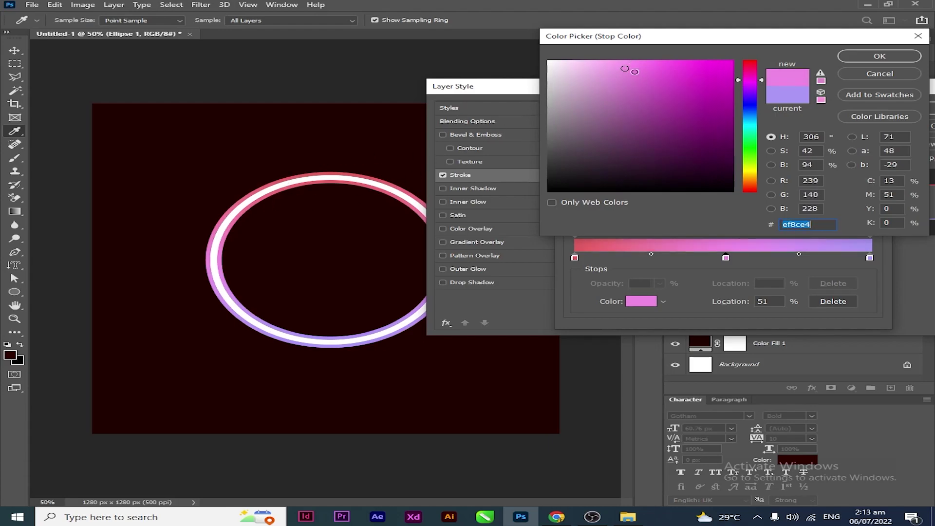
drag(632, 67, 642, 77)
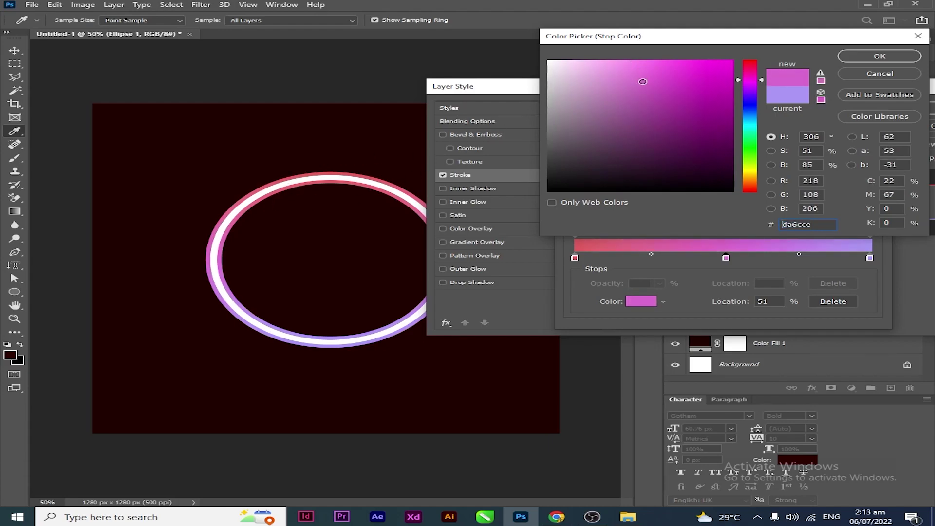
key(Return)
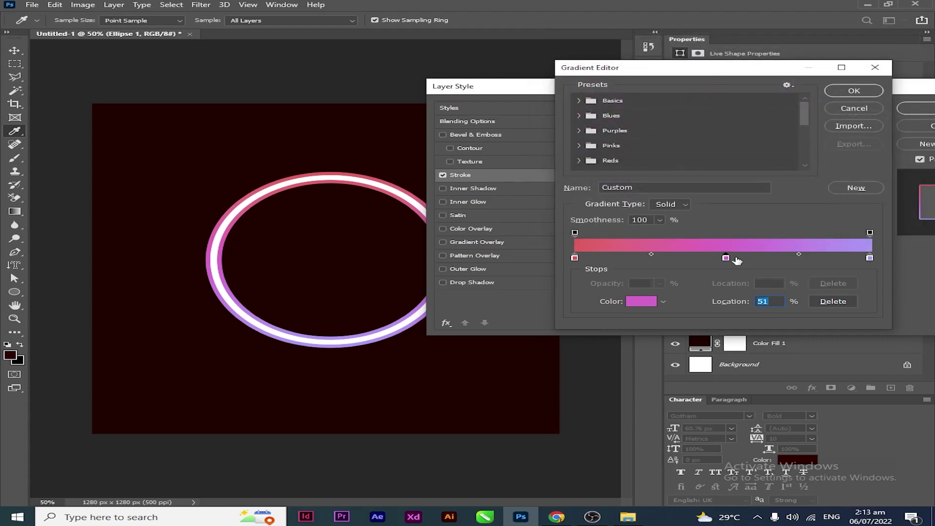
Step: Move the middle stop to 55% and apply the gradient stroke to Ellipse 1
drag(725, 258, 737, 258)
click(853, 91)
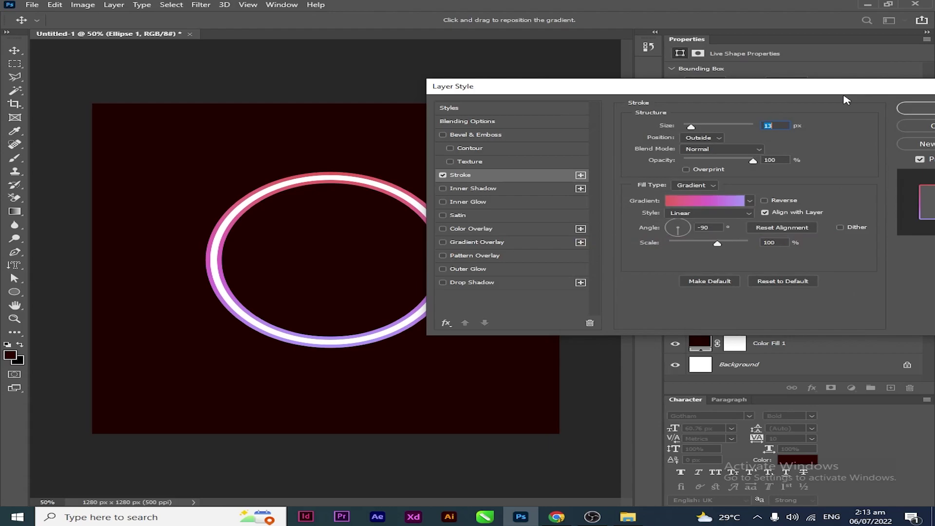
drag(797, 96, 683, 96)
key(Return)
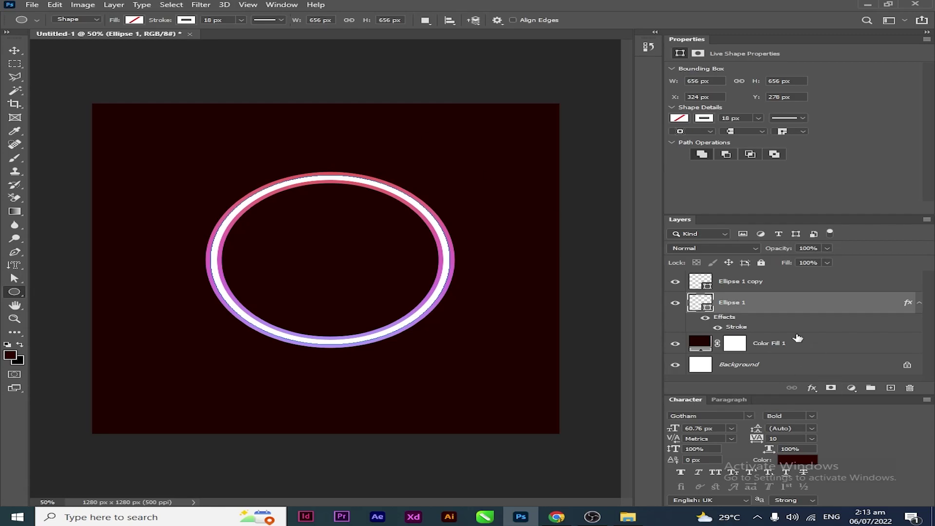
Step: Convert the Ellipse 1 layer, with its gradient stroke, into a smart object
right_click(774, 308)
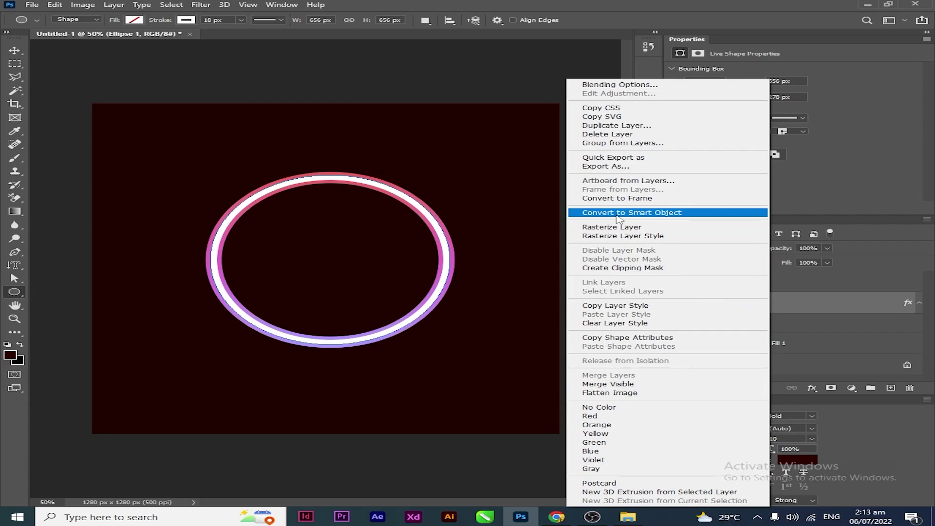
click(619, 214)
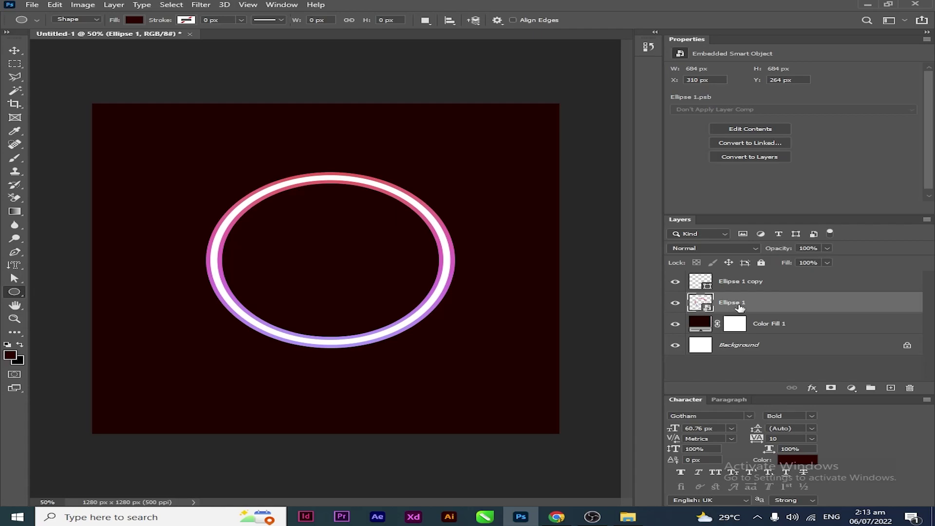
Step: Apply a Gaussian Blur smart filter to Ellipse 1 to soften the gradient ring
click(198, 6)
mouse_move(209, 111)
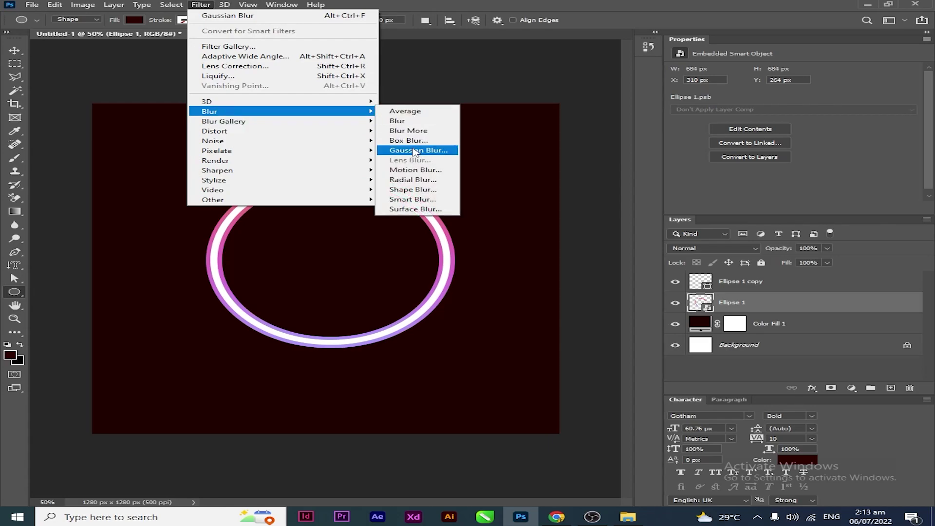
click(415, 150)
drag(598, 244, 609, 245)
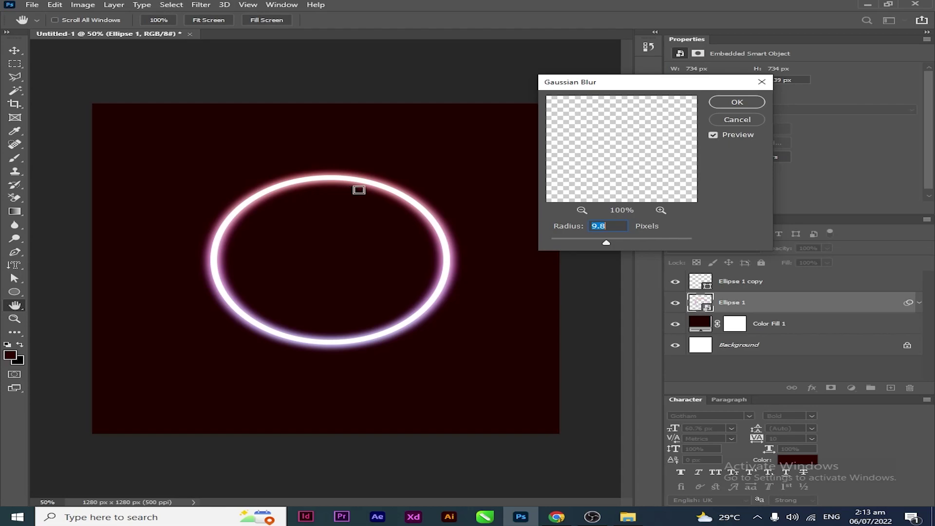
click(737, 103)
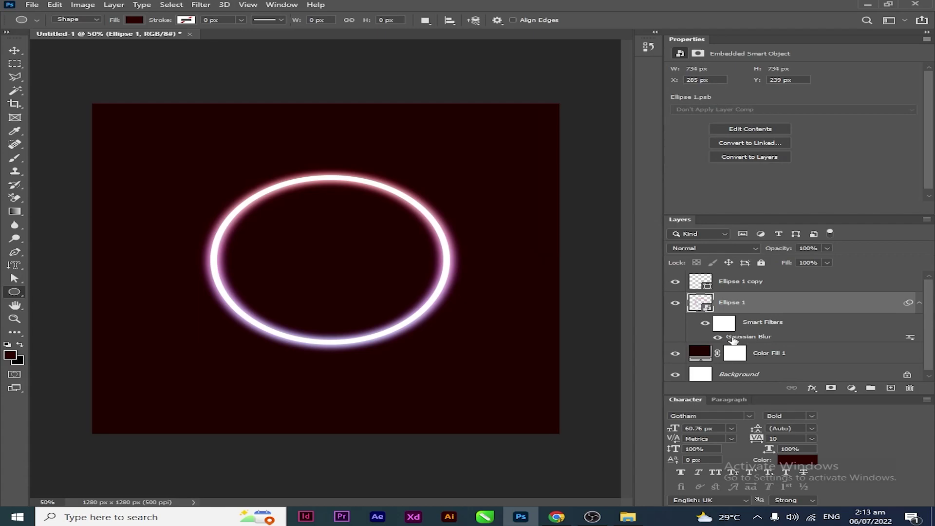
Step: Raise the Gaussian Blur radius for a wider pink-purple glow
double_click(733, 337)
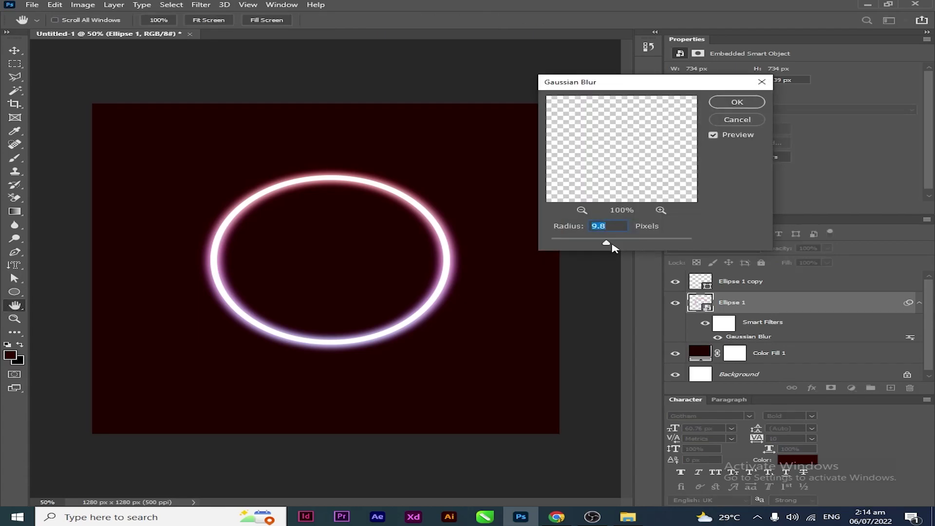
drag(612, 246, 607, 243)
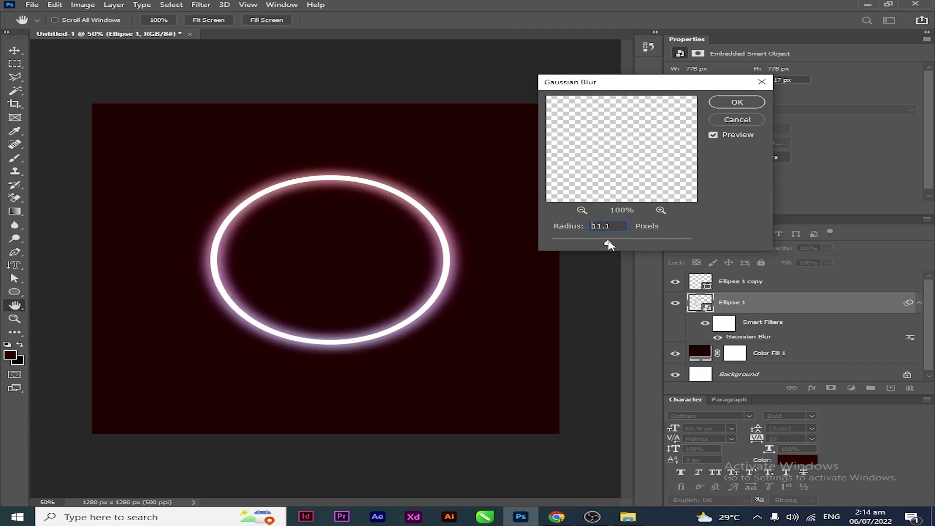
click(737, 102)
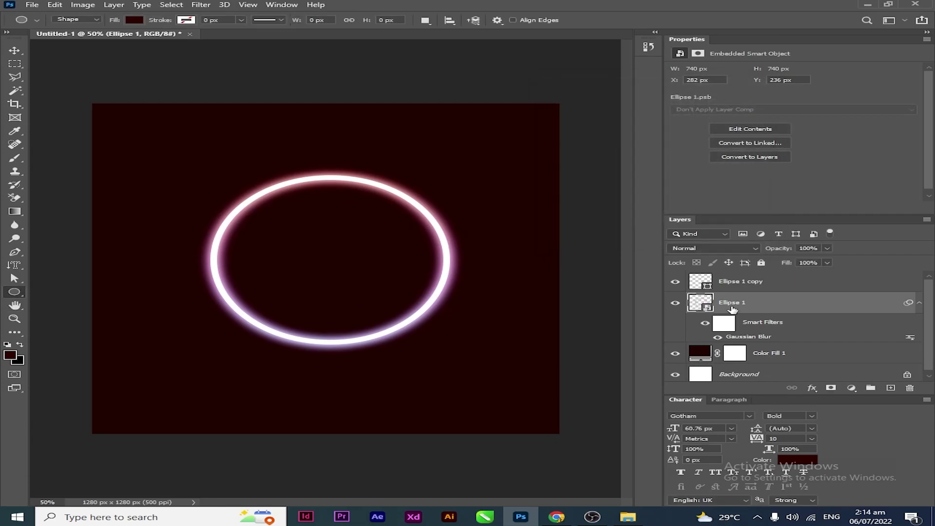
click(14, 50)
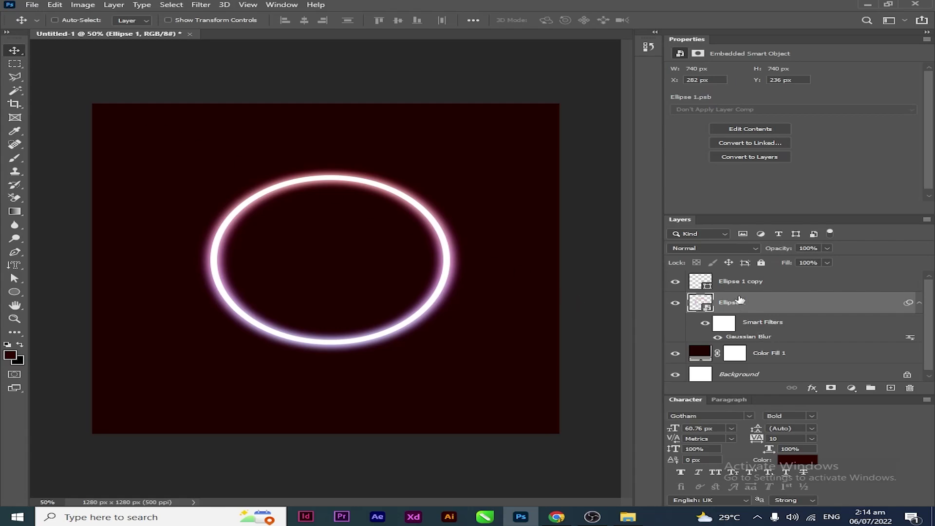
click(701, 286)
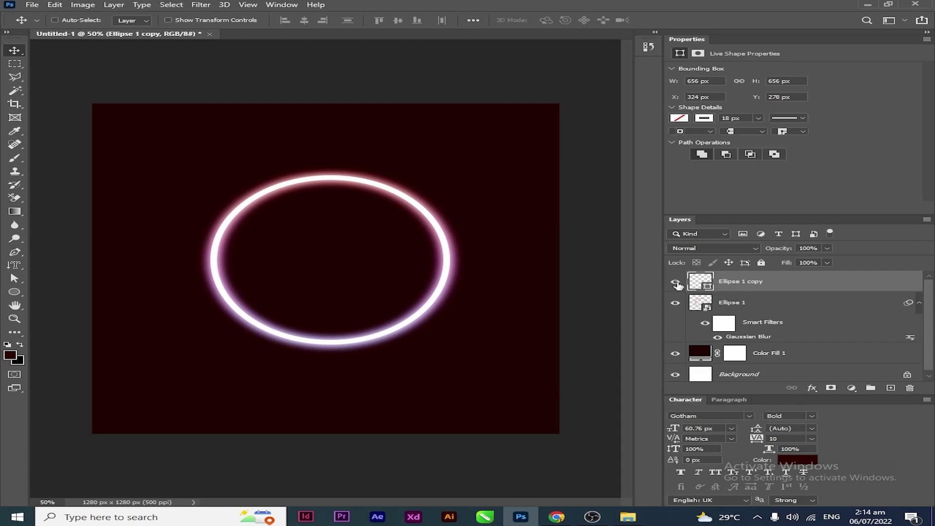
click(676, 282)
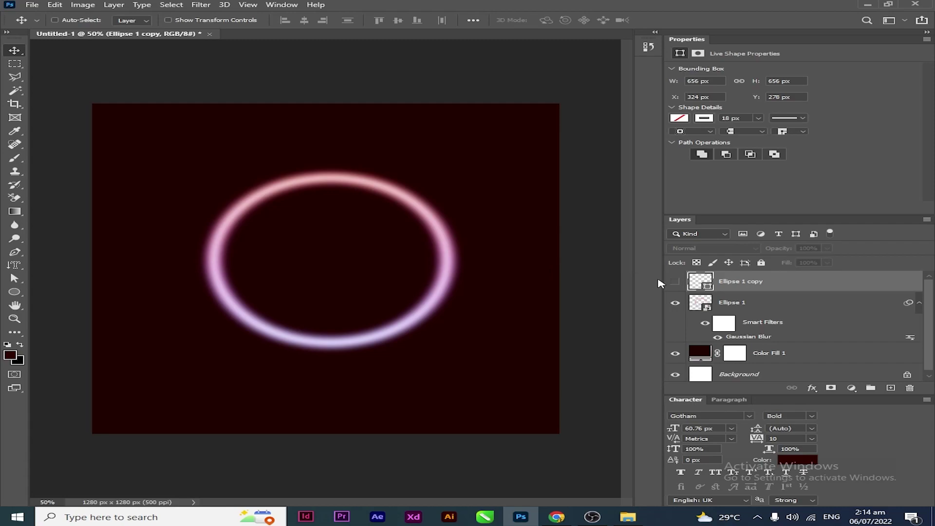
click(675, 281)
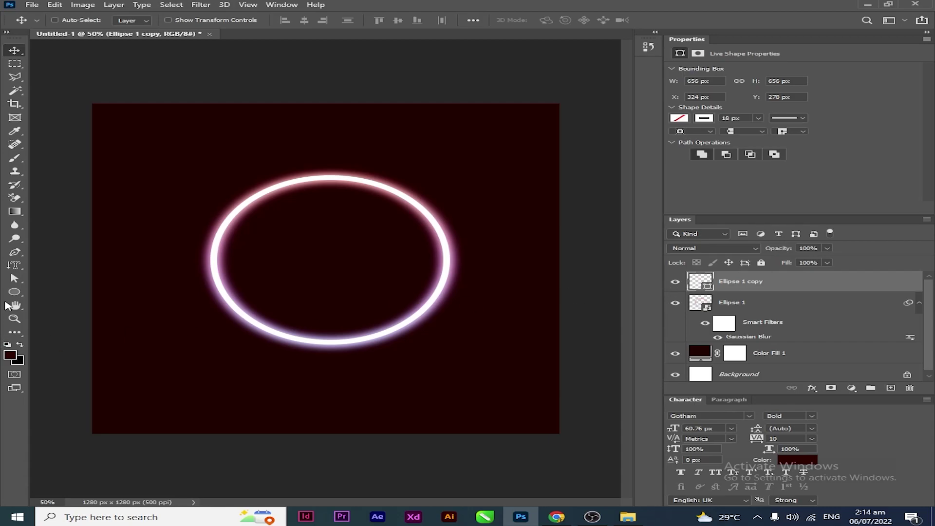
click(8, 295)
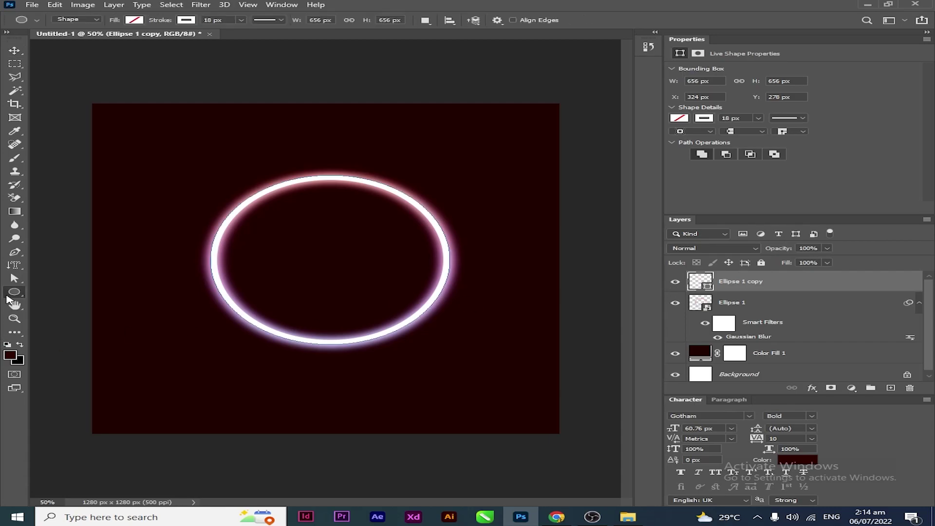
click(185, 20)
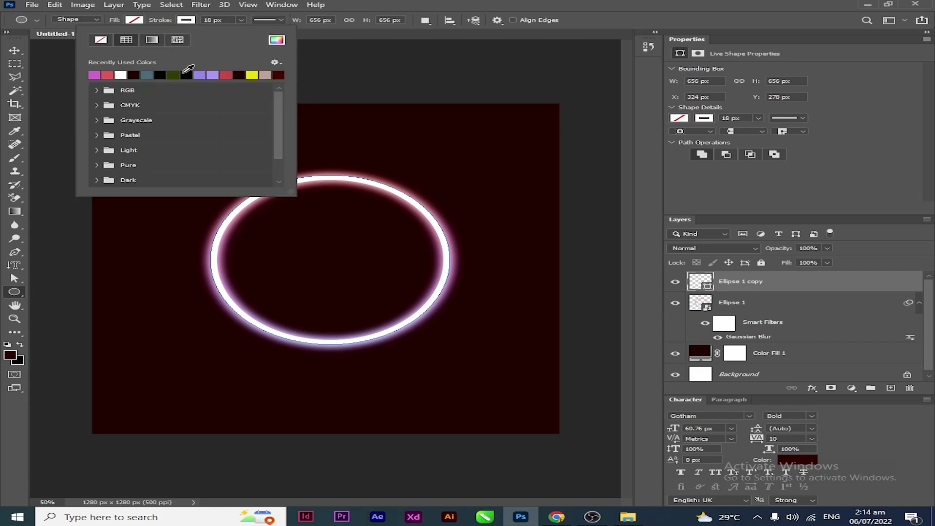
click(186, 74)
click(212, 74)
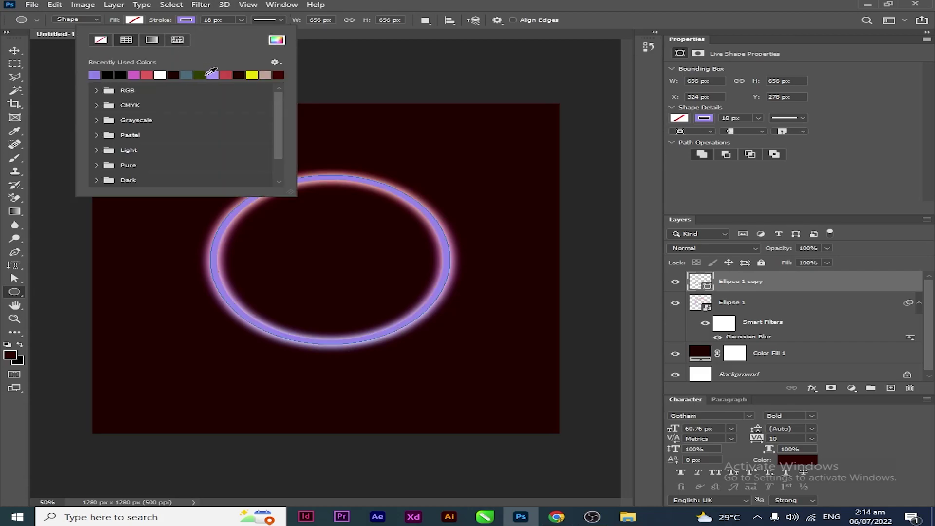
click(225, 74)
click(251, 75)
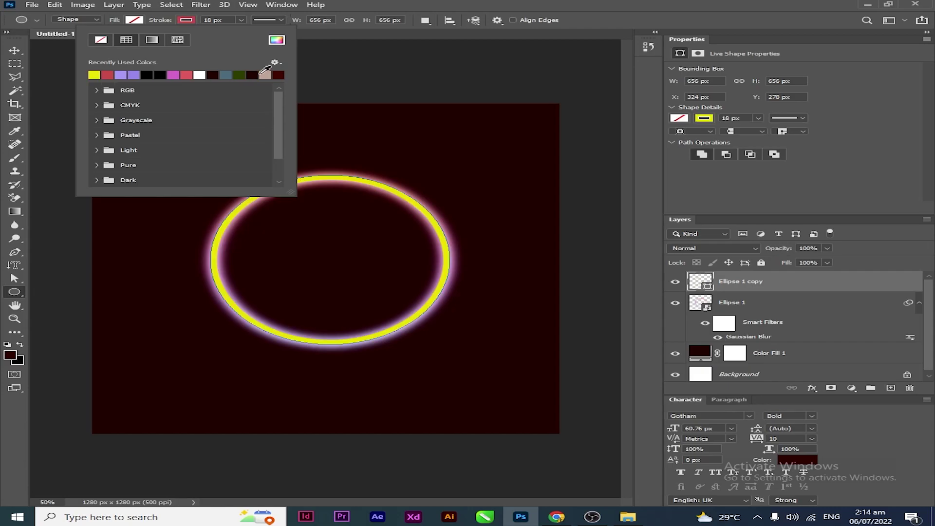
click(278, 74)
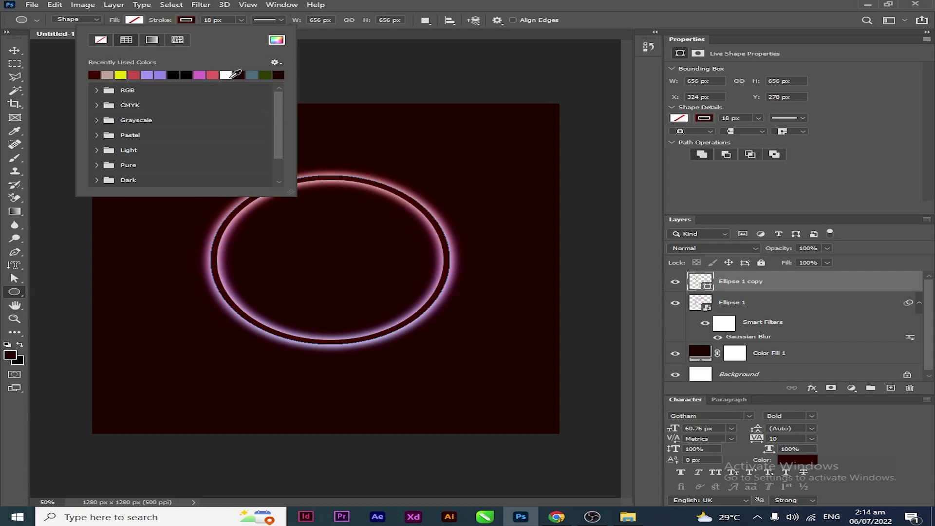
click(226, 75)
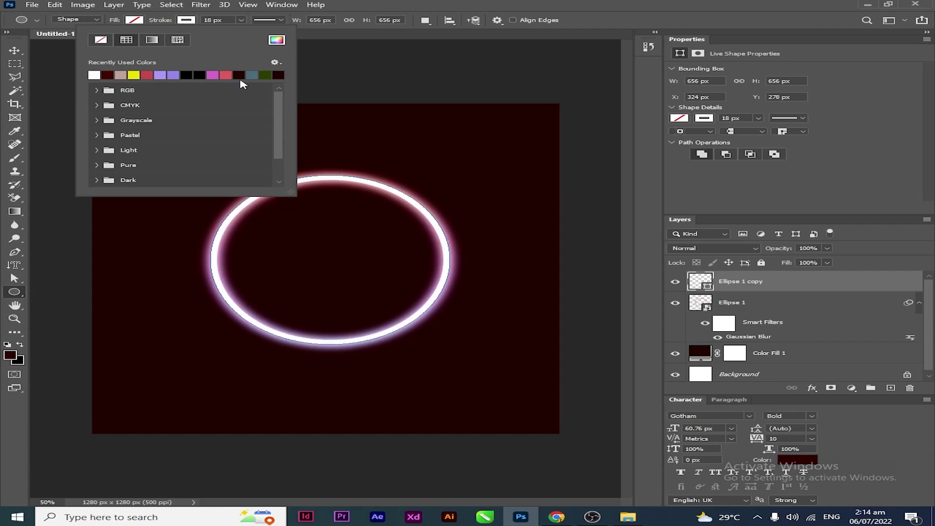
click(15, 55)
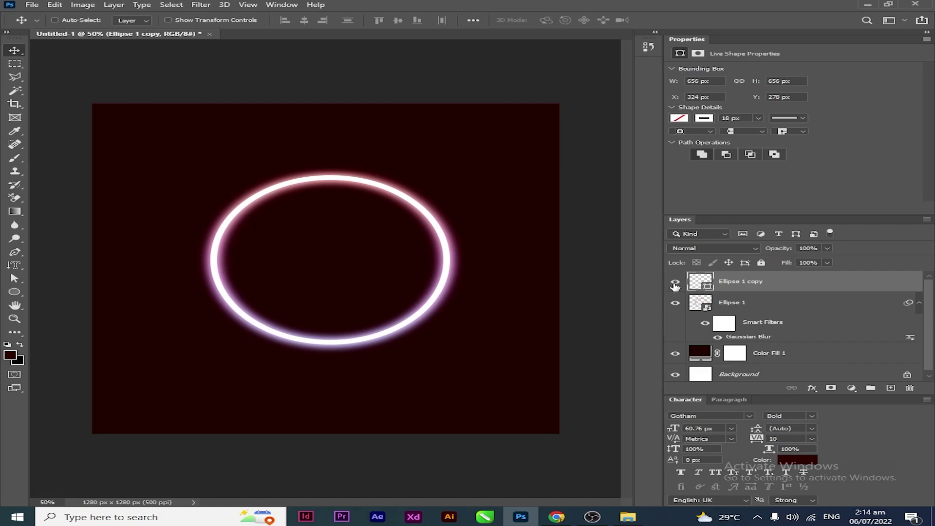
click(675, 283)
click(675, 282)
click(675, 283)
click(675, 282)
Step: Darken the Color Fill 1 background to #150300, then minimise Photoshop
double_click(704, 355)
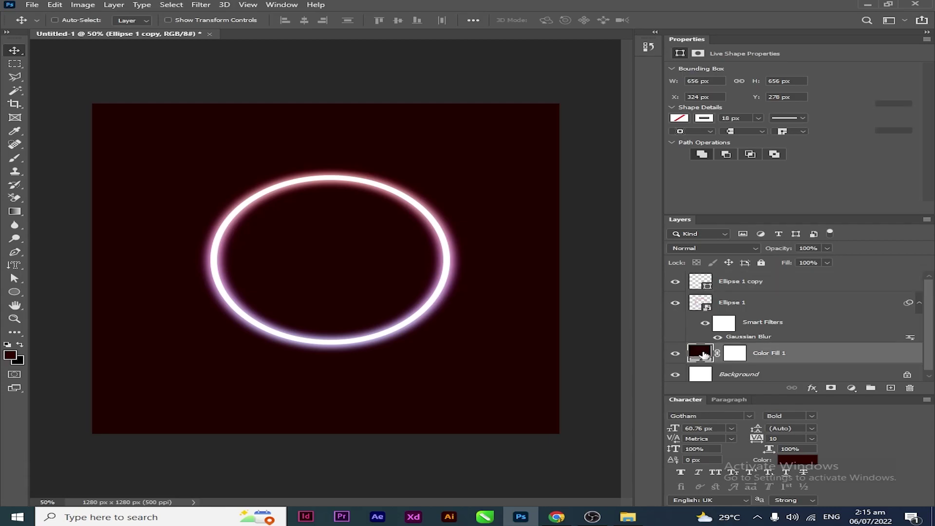
click(648, 105)
drag(649, 105, 629, 80)
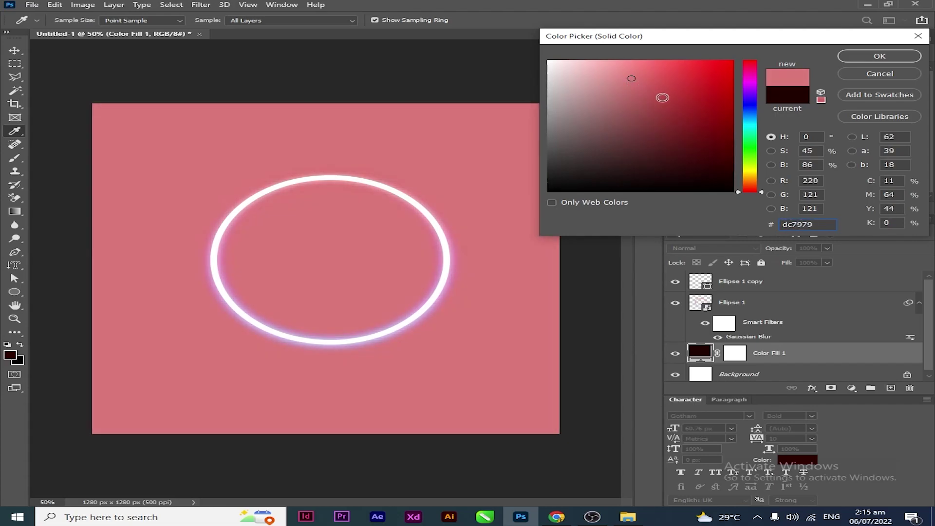
click(606, 72)
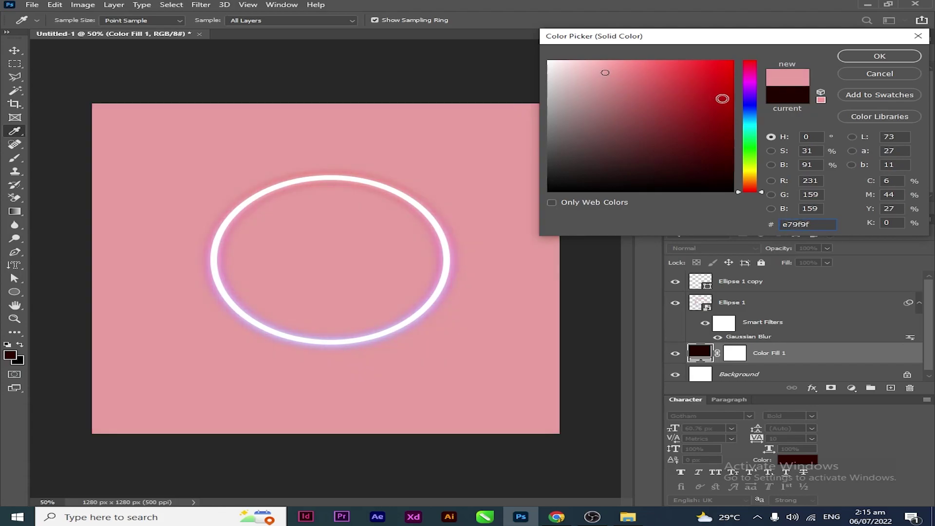
click(754, 147)
click(750, 120)
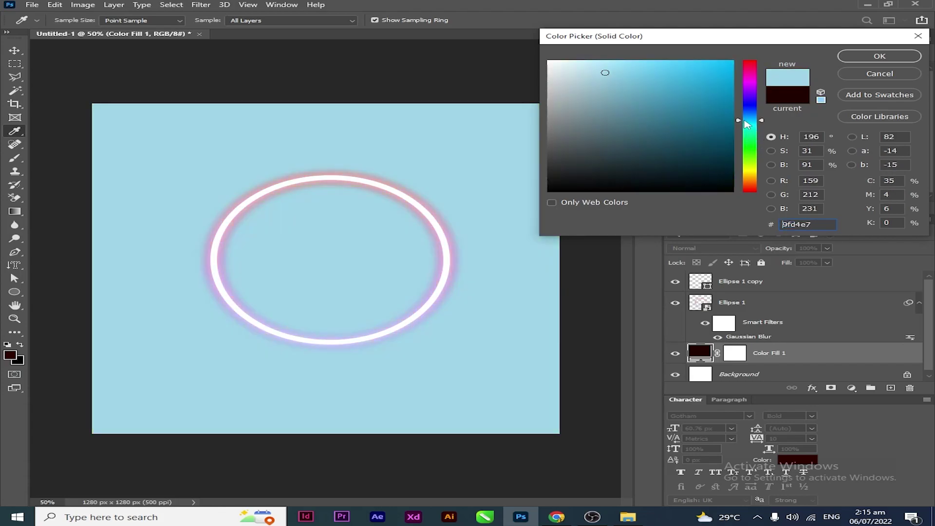
drag(704, 139, 754, 188)
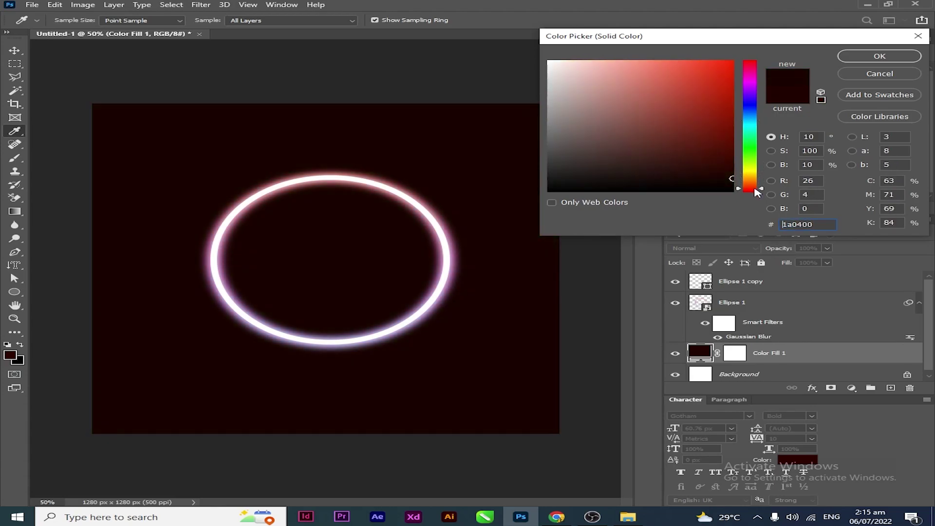
click(732, 180)
click(880, 56)
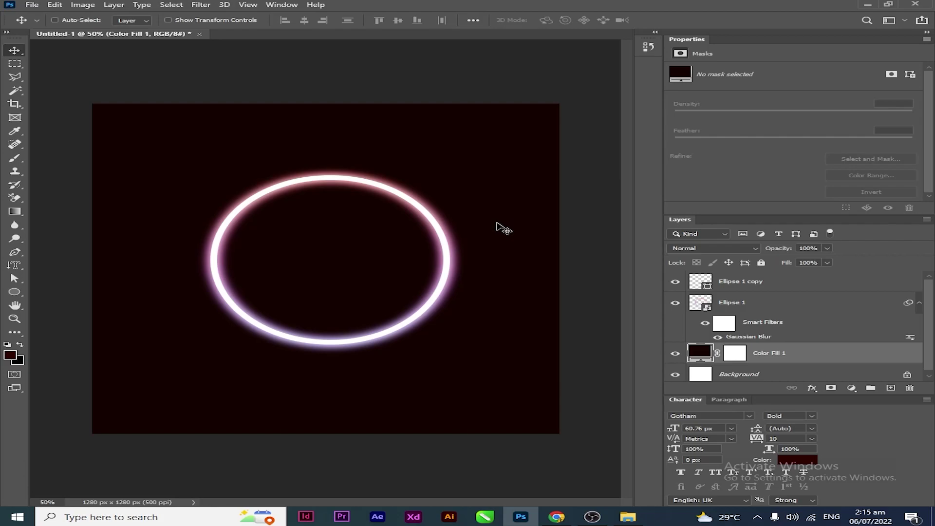
key(super+d)
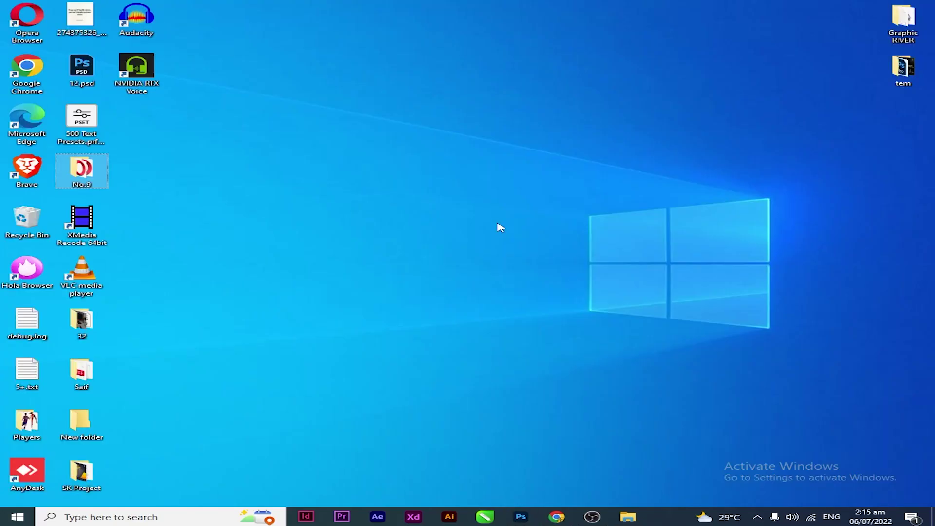